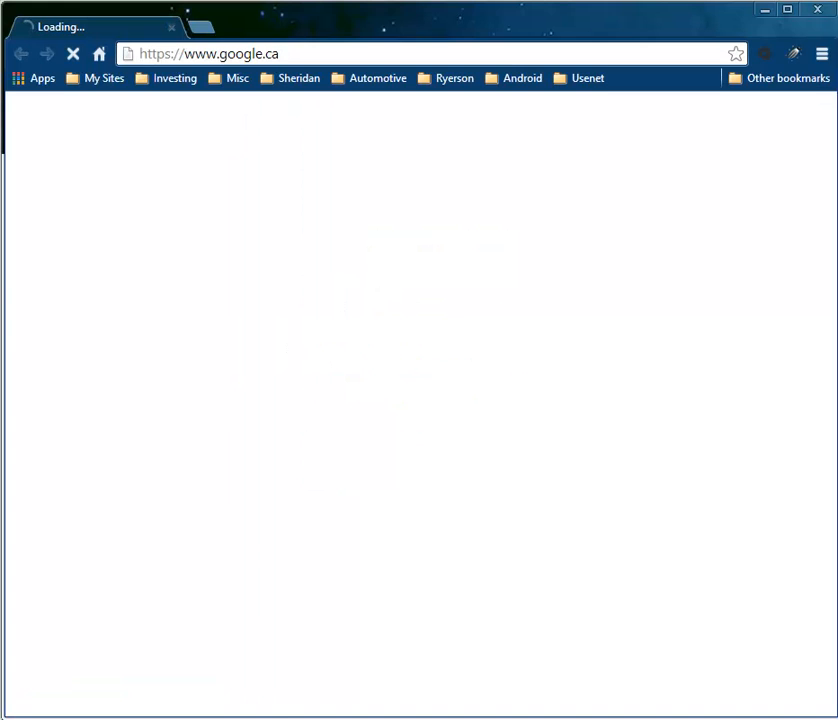
Go to kubuntu.org/getkubuntu and expand the Kubuntu 14.04 LTS downloads, noting the 1GB size
click(319, 52)
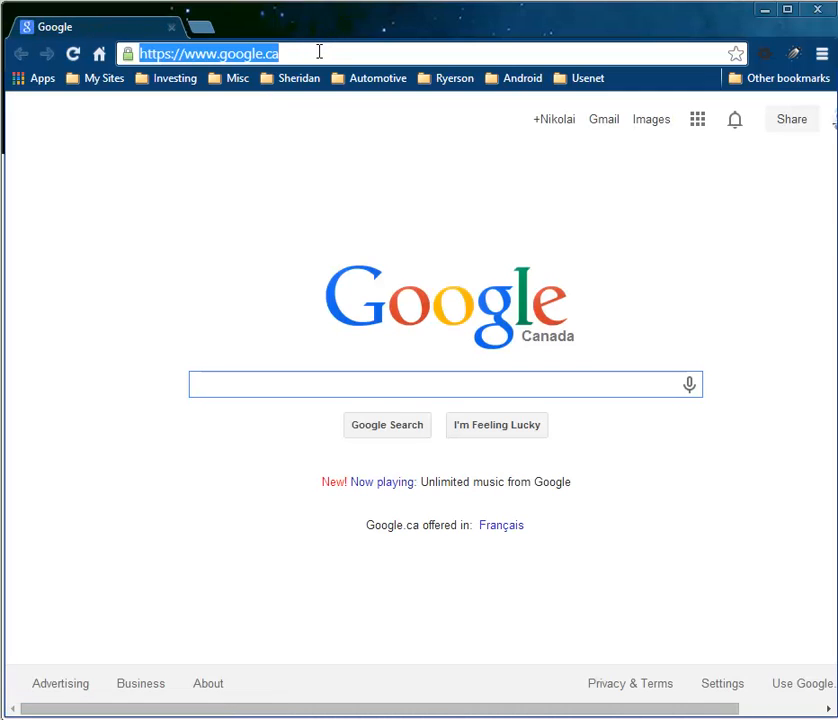
text(kubuntu.org)
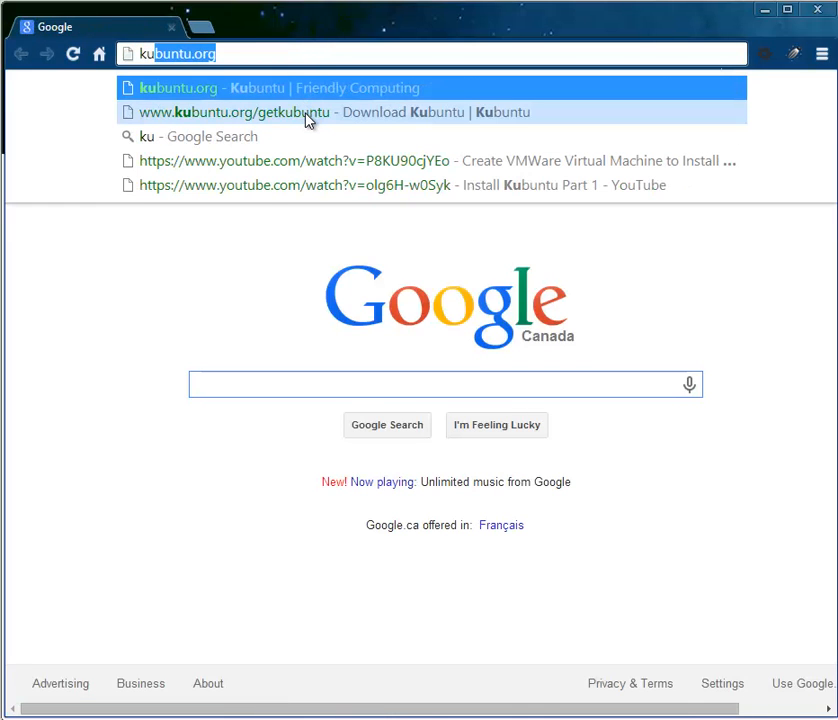
click(308, 118)
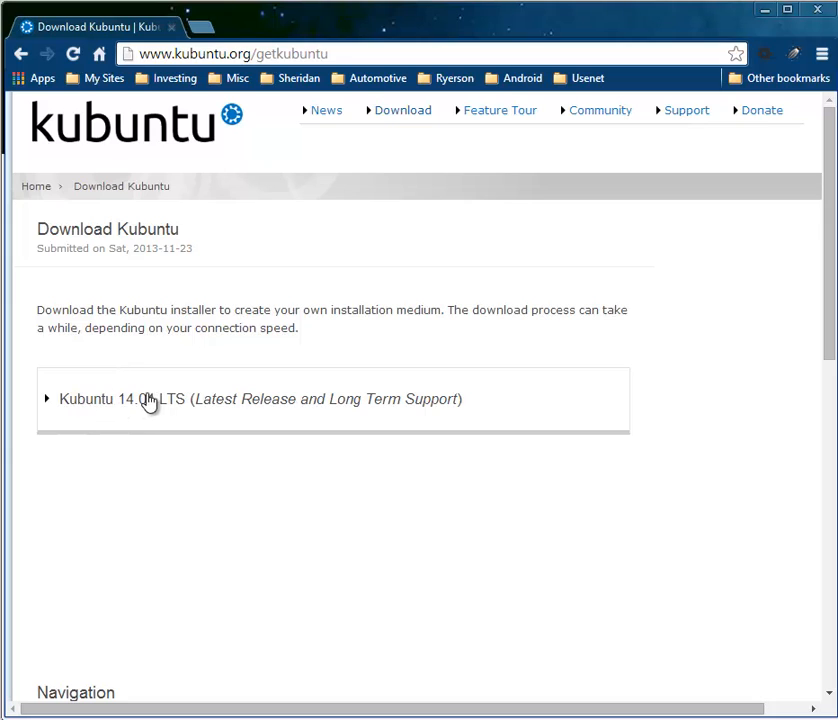
click(367, 402)
scroll(462, 440, down, 3)
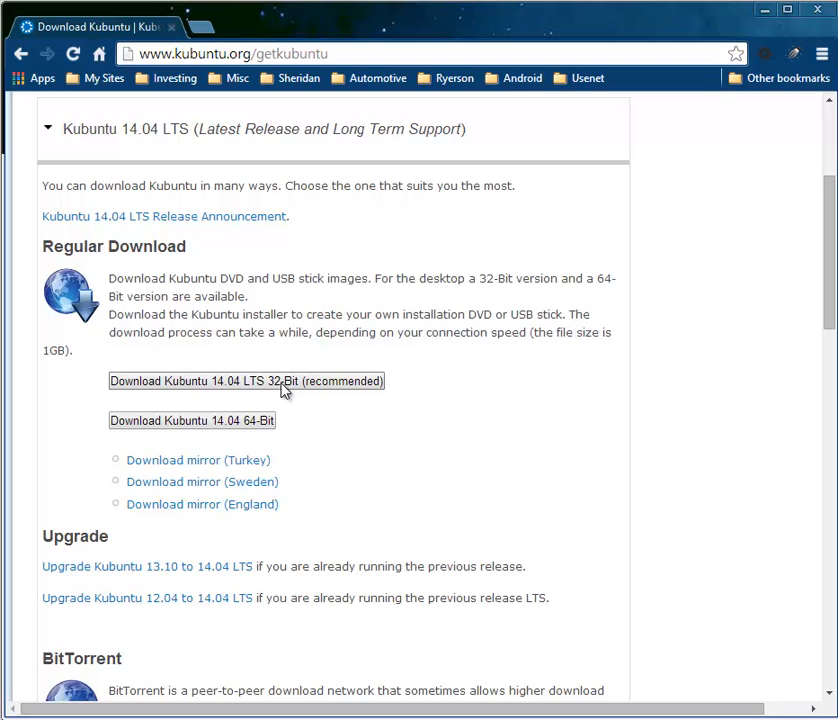
drag(44, 348, 66, 349)
Request the 32-bit Kubuntu 14.04 LTS download, then exit Chrome despite the download in progress
click(224, 382)
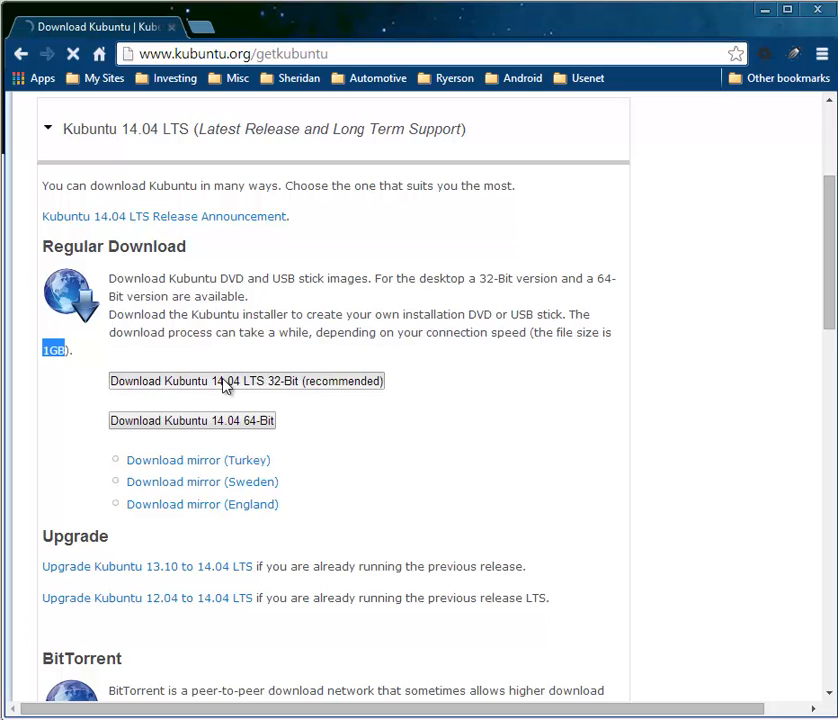
drag(106, 390, 388, 389)
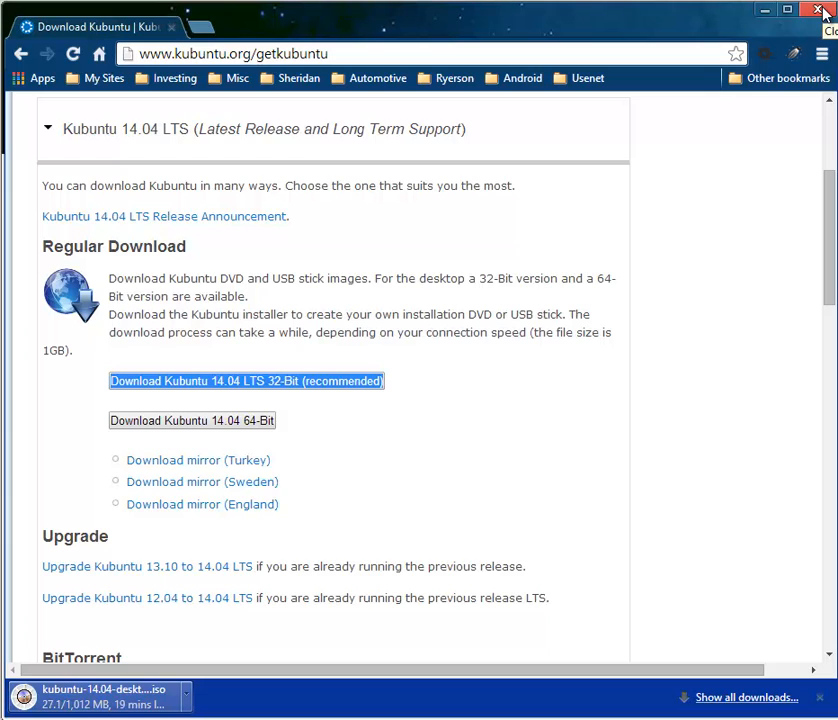
click(822, 11)
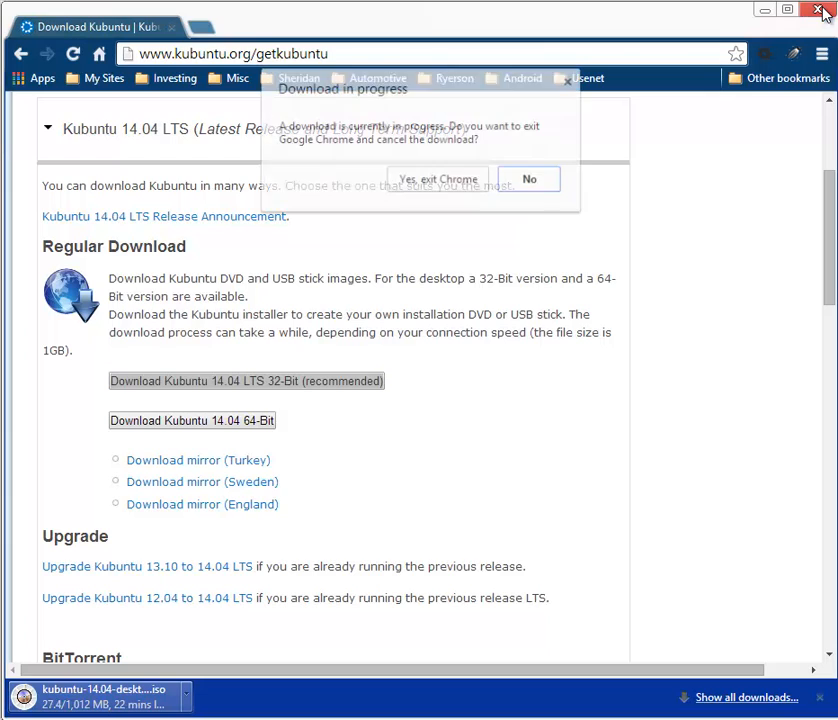
click(440, 190)
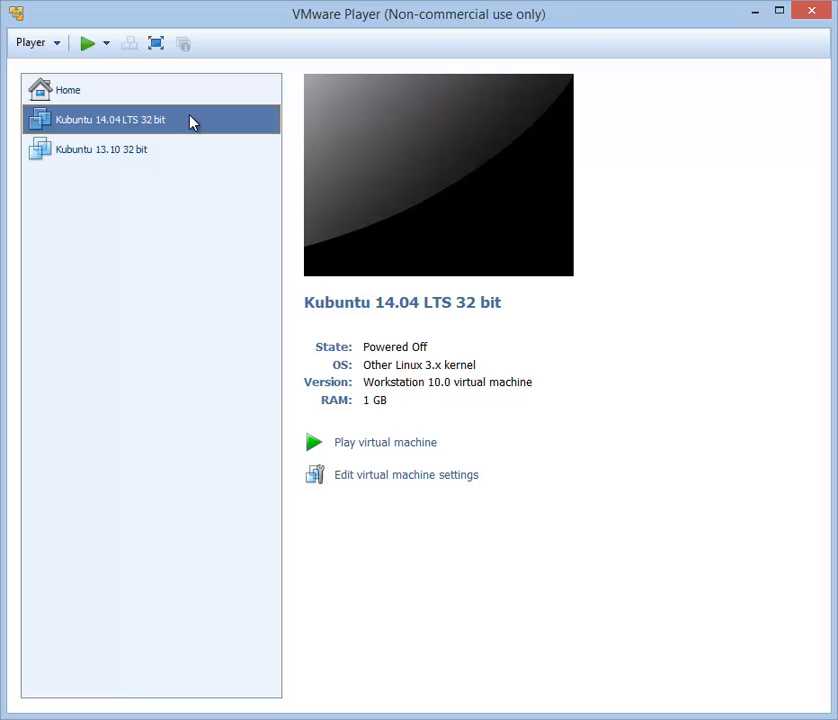
Power on the Kubuntu 14.04 LTS 32 bit virtual machine
click(390, 444)
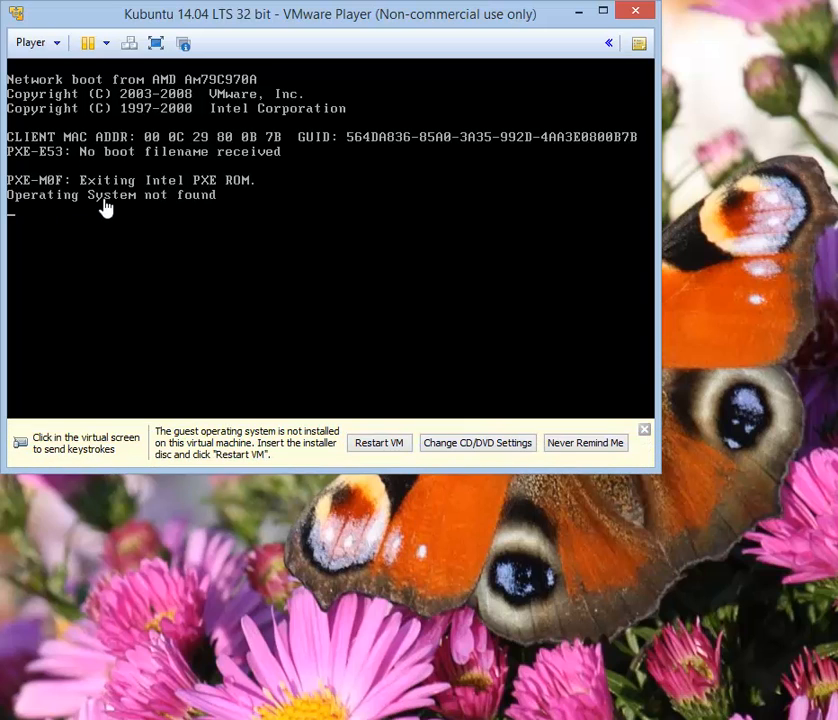
Open the CD/DVD (IDE) drive settings through Player > Removable Devices
click(43, 50)
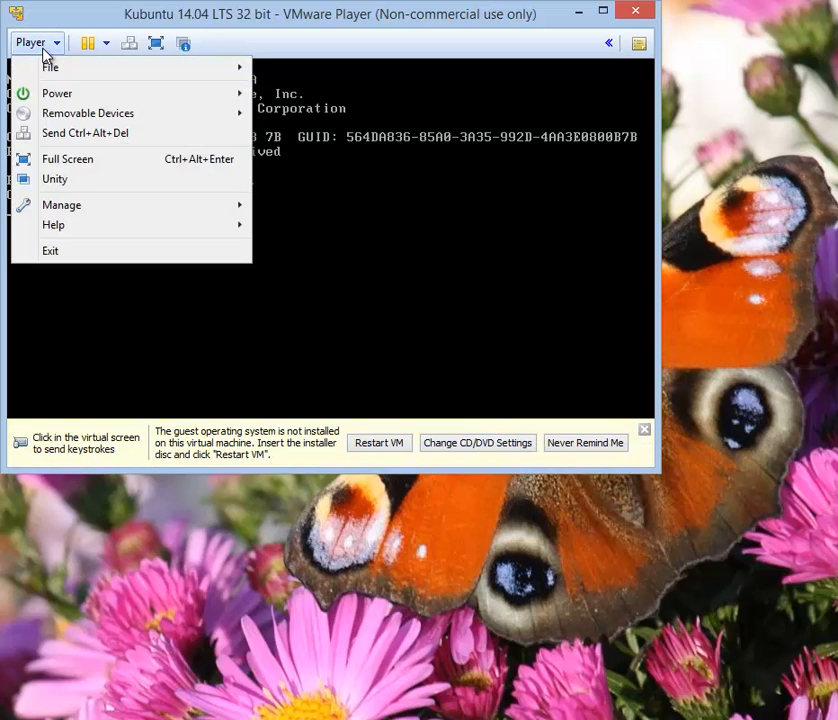
mouse_move(237, 112)
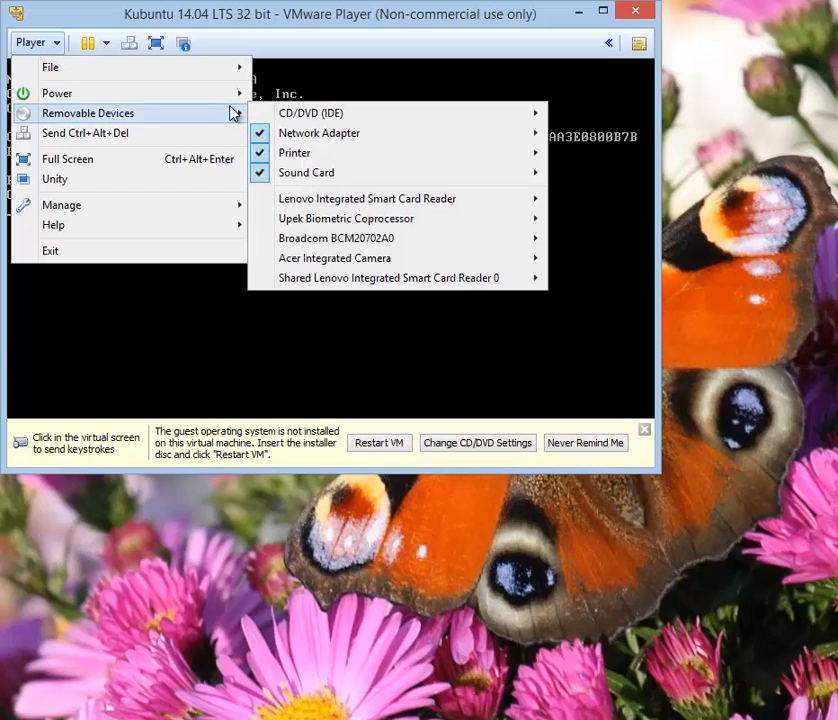
mouse_move(418, 120)
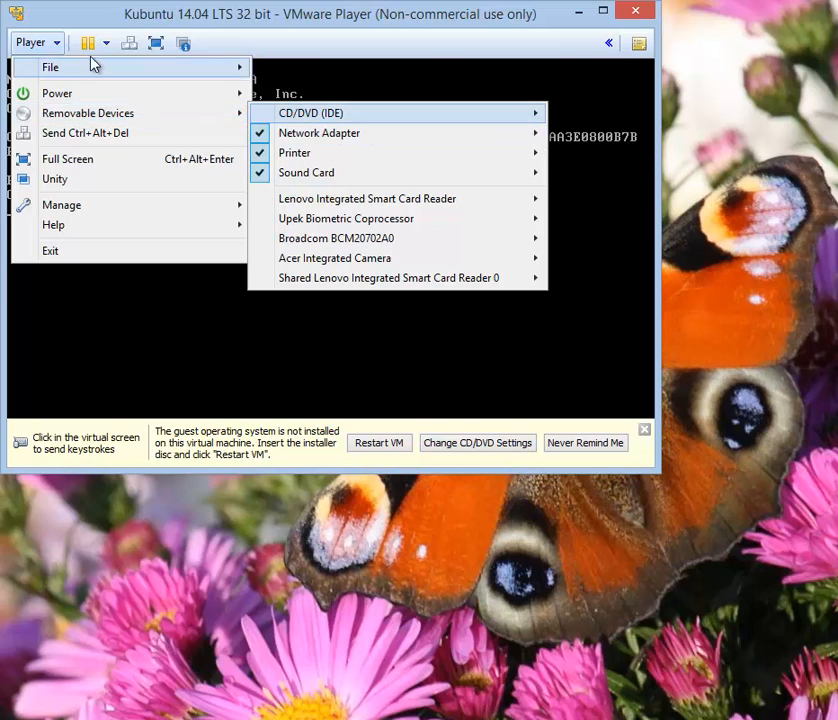
click(30, 43)
click(30, 43)
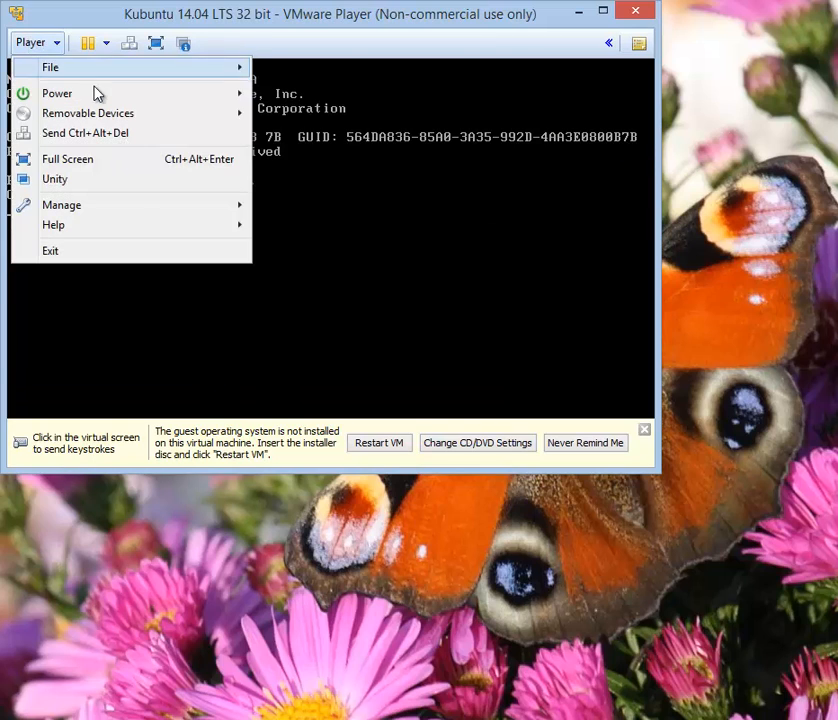
mouse_move(168, 123)
mouse_move(490, 121)
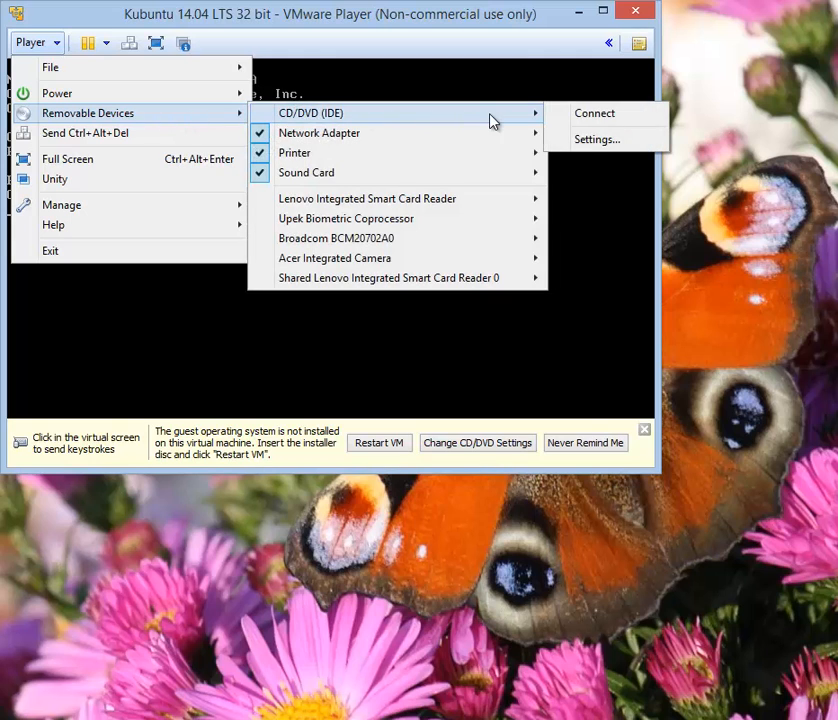
click(625, 145)
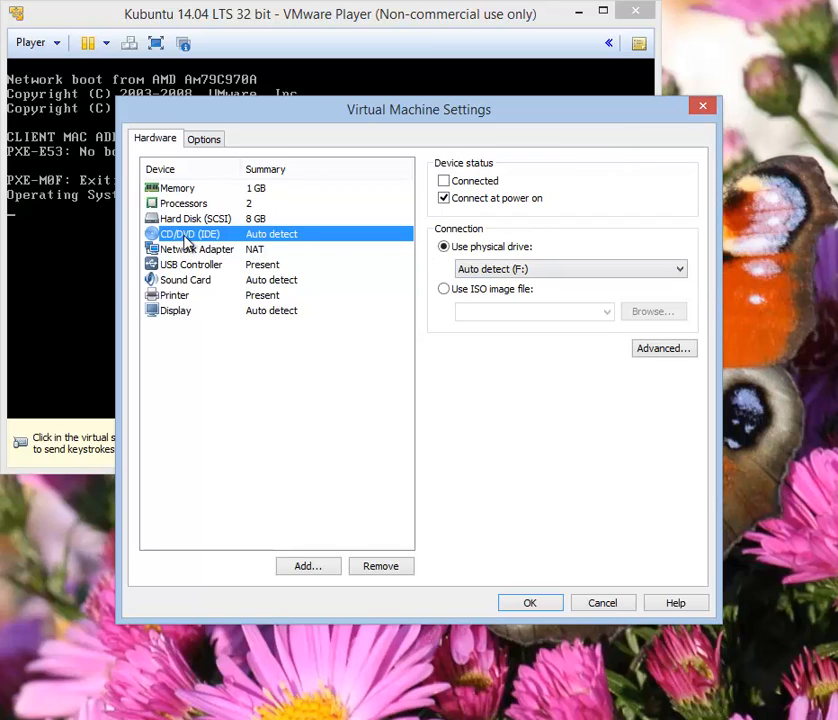
Connect the CD/DVD drive to kubuntu-14.04-desktop-i386.iso from Downloads and save the settings
click(444, 184)
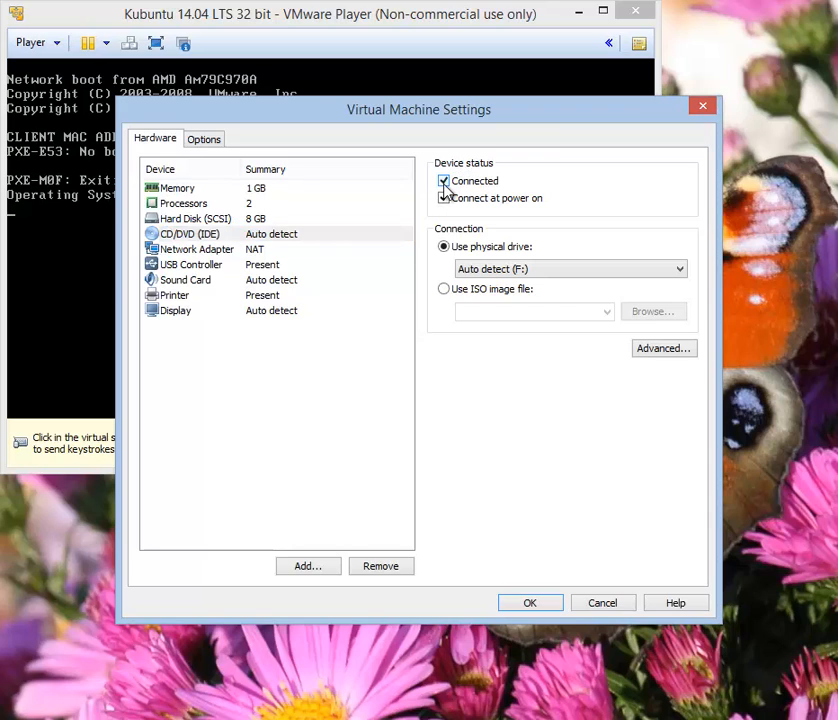
click(445, 249)
click(445, 290)
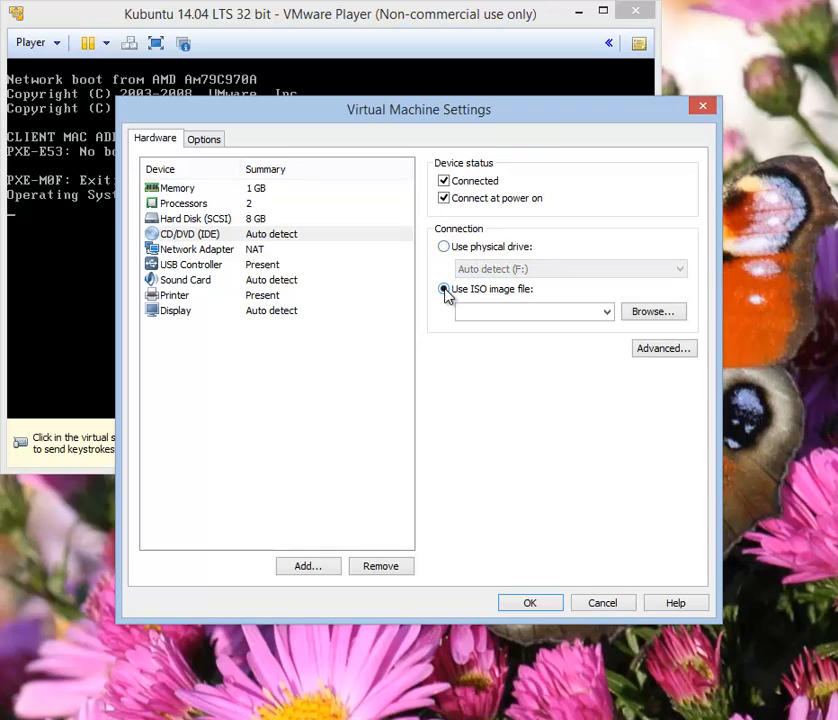
click(641, 316)
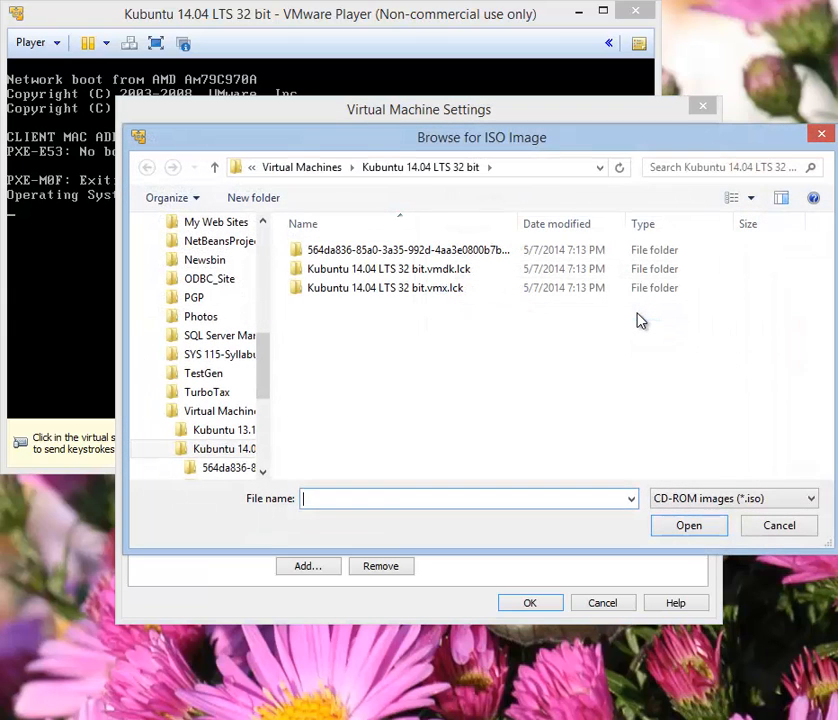
click(262, 240)
click(262, 240)
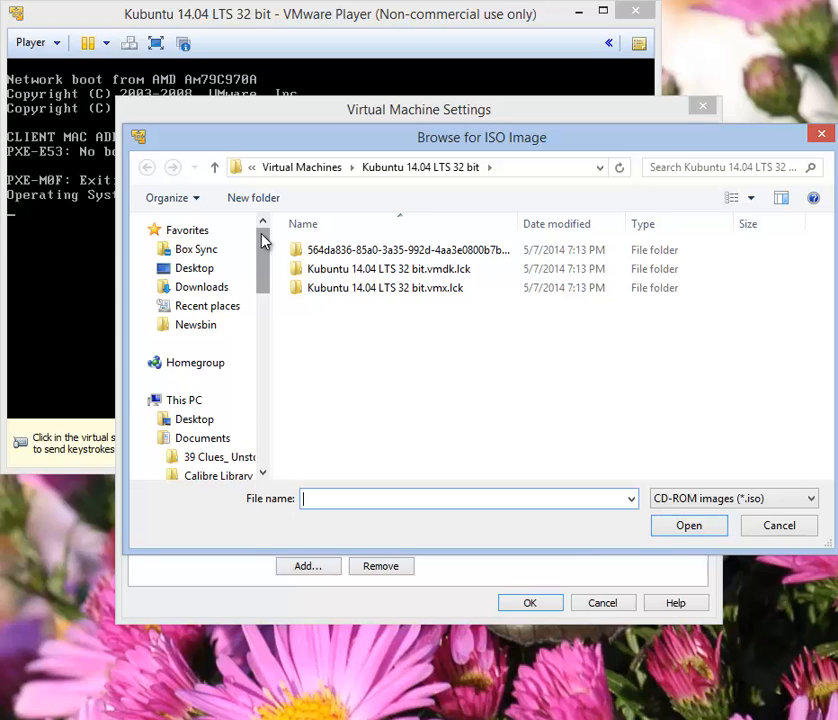
click(200, 287)
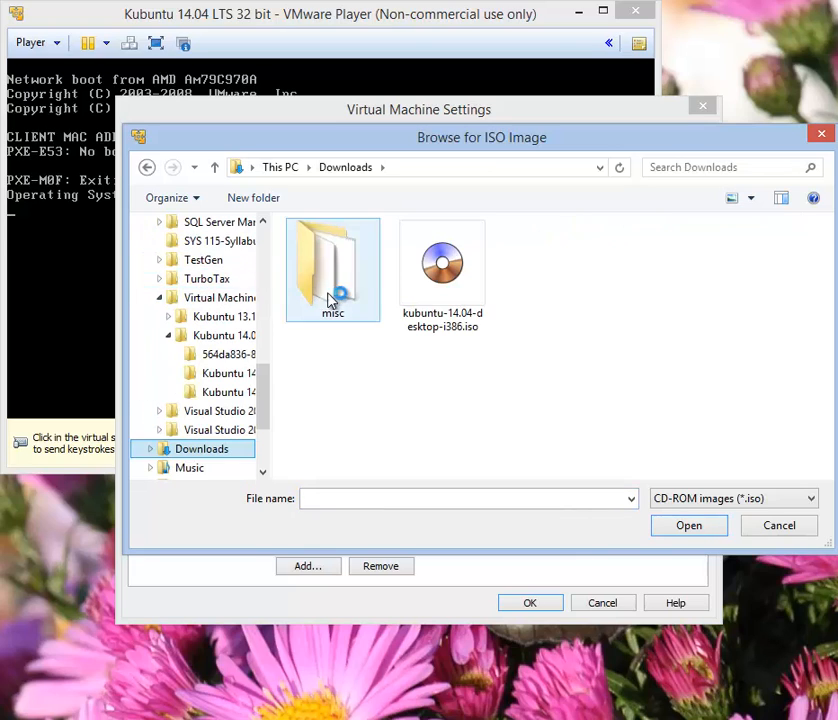
click(432, 265)
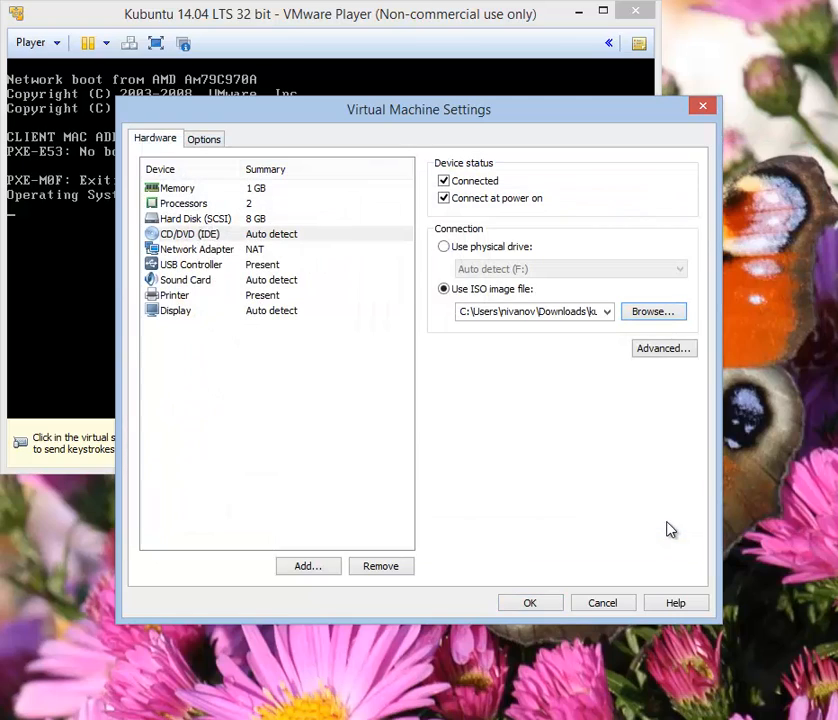
click(562, 316)
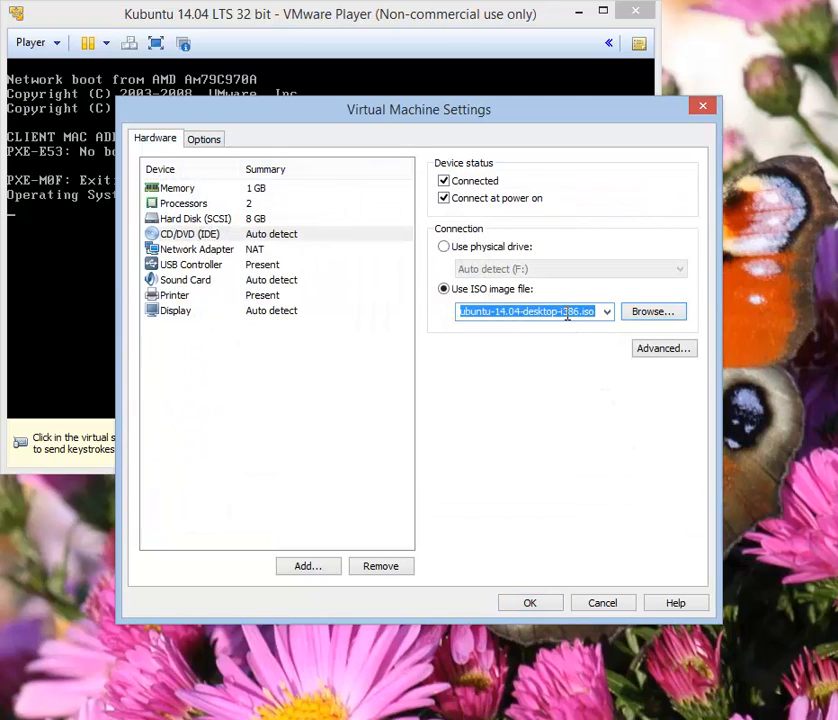
click(567, 315)
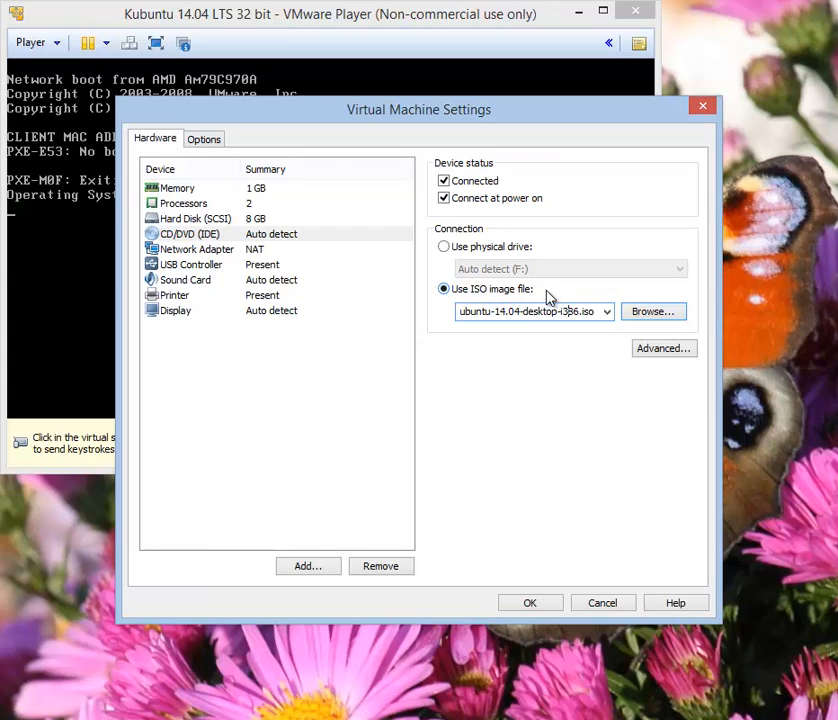
click(556, 607)
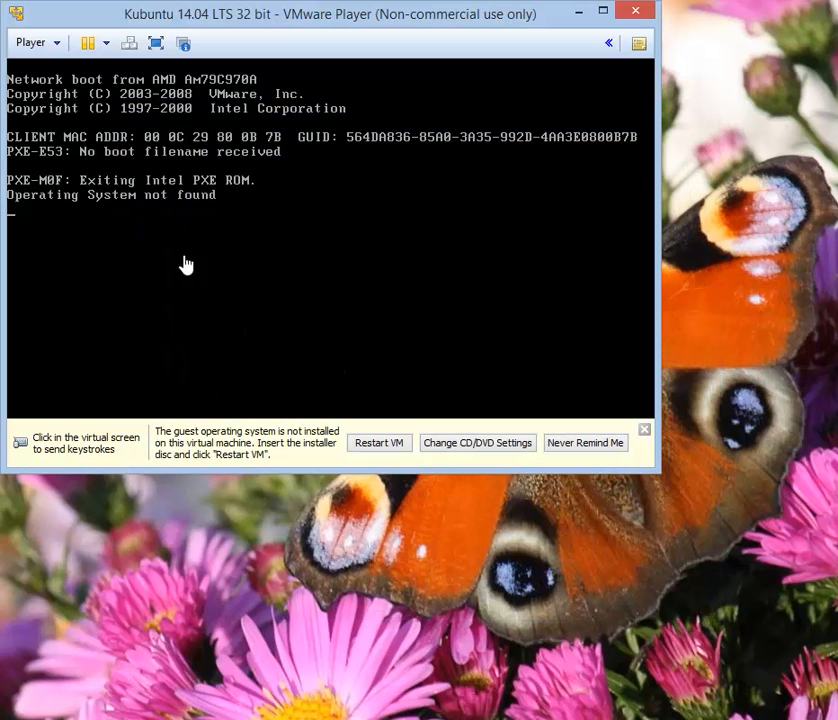
Restart the guest via Player > Power > Restart Guest and confirm the reset
click(42, 45)
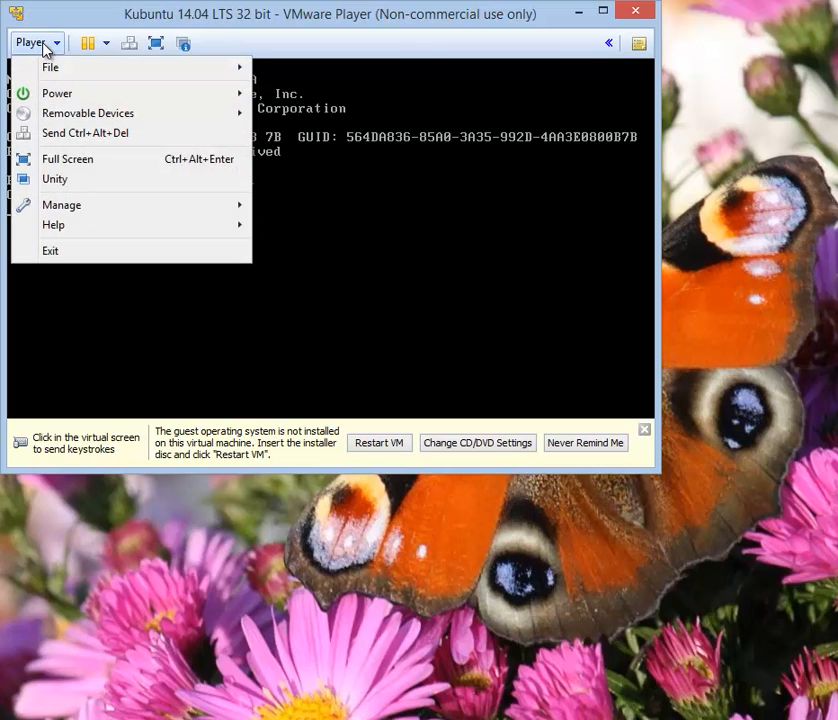
mouse_move(221, 96)
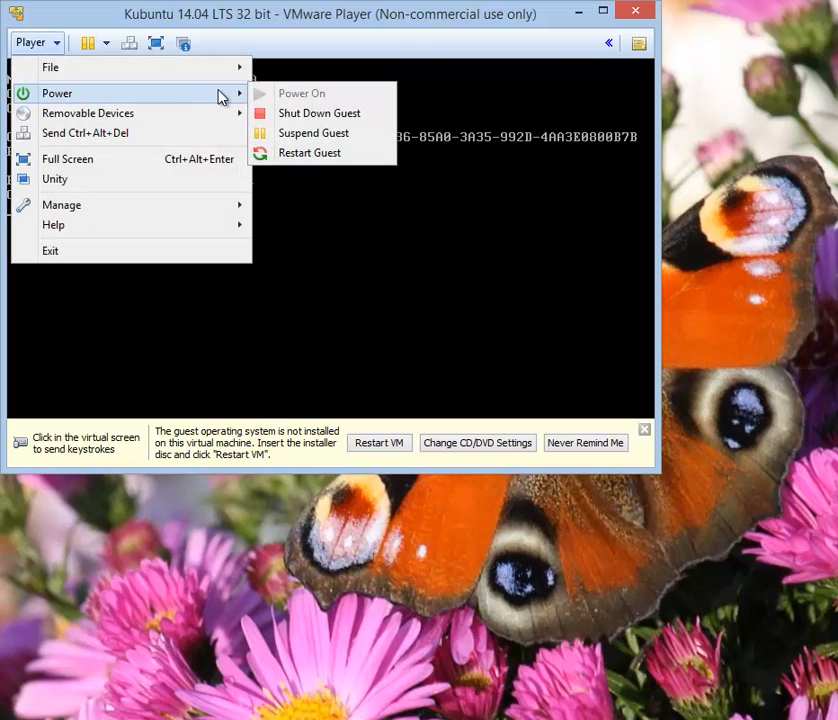
click(343, 157)
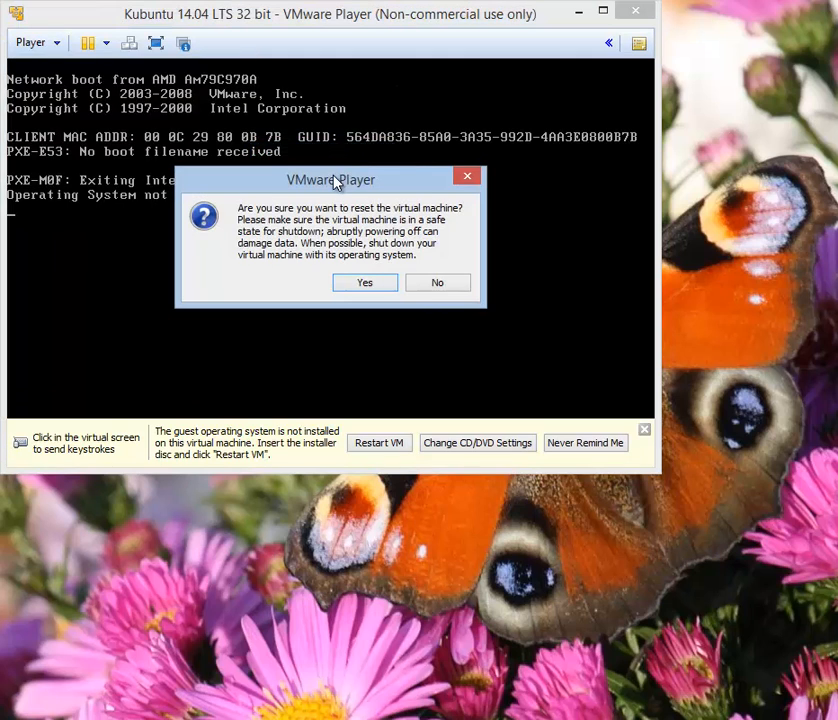
click(370, 286)
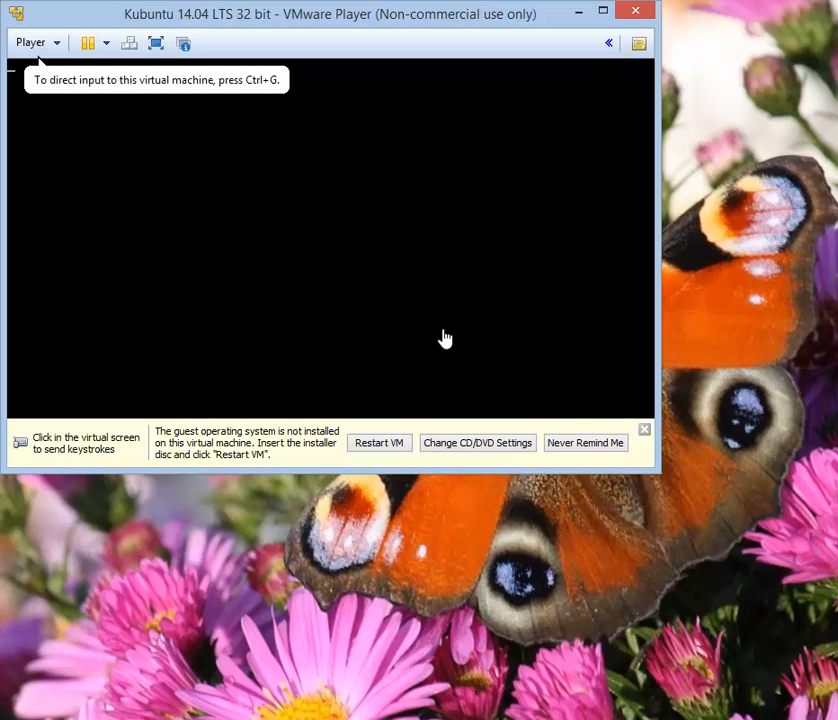
Dismiss the guest-OS-not-installed reminder bar while the Kubuntu live CD boots
click(644, 433)
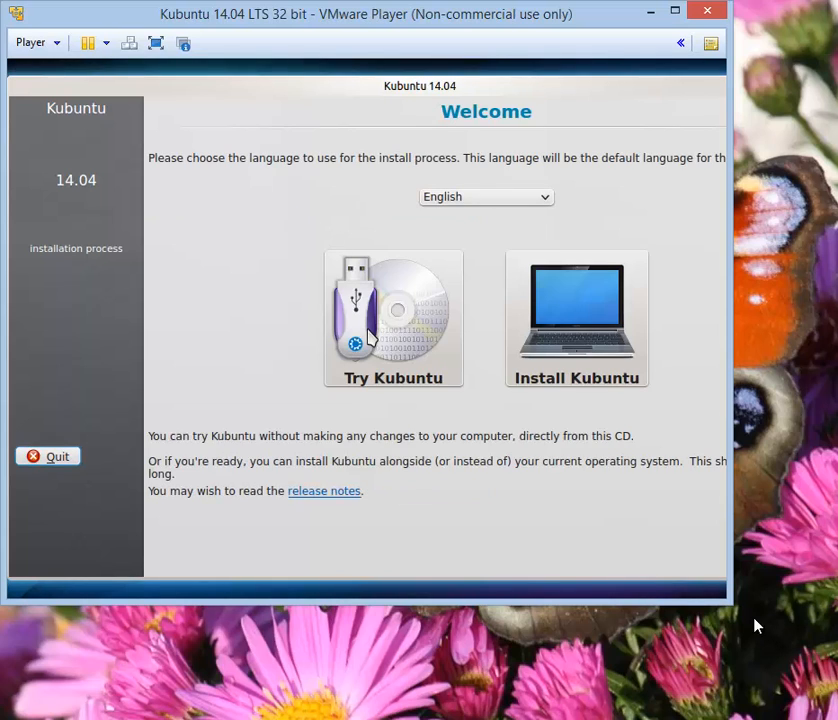
Enlarge the VM window, capture input, and choose Install Kubuntu on the Welcome screen
drag(728, 600, 826, 706)
drag(736, 252, 830, 268)
click(370, 338)
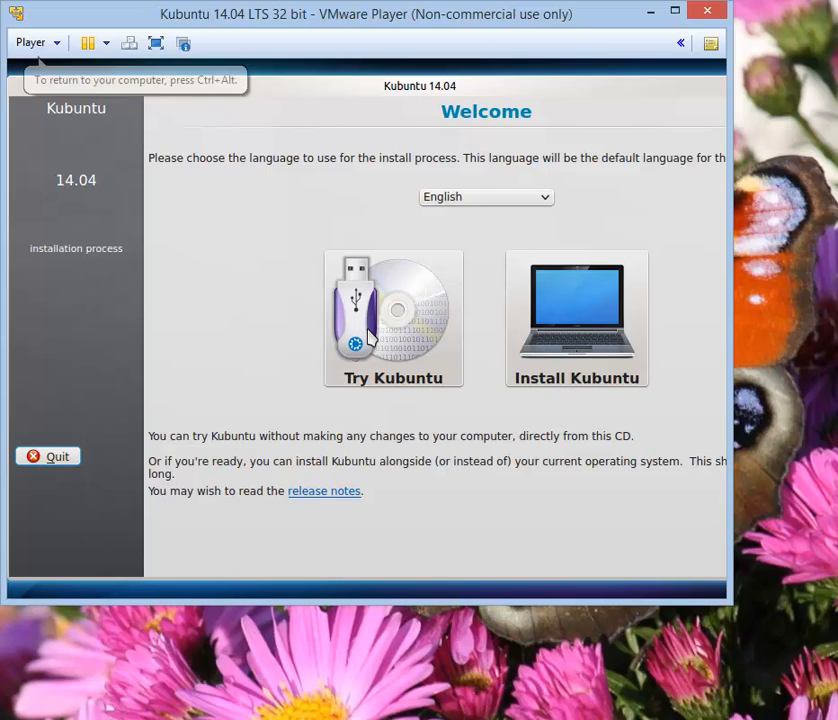
click(527, 318)
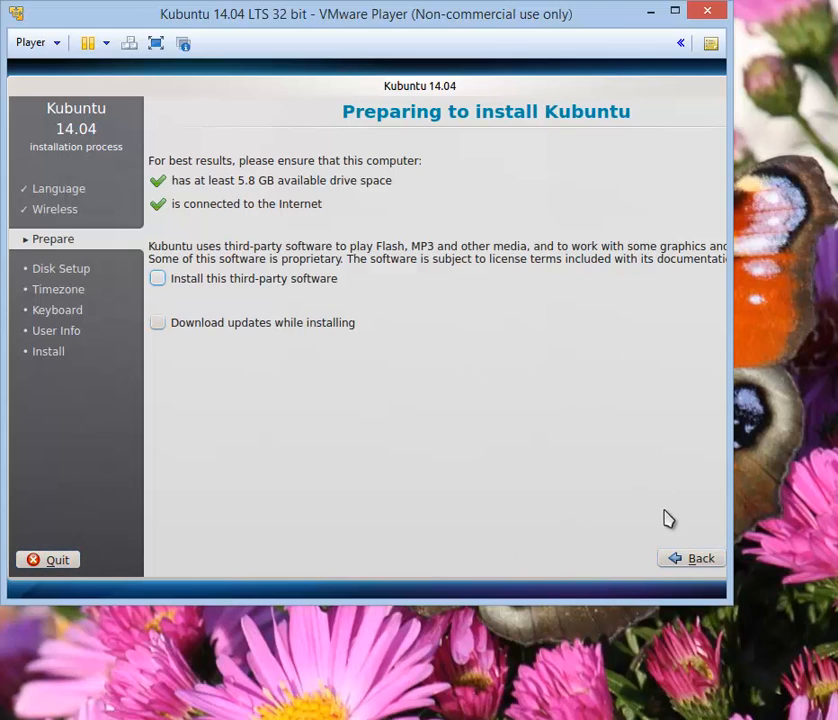
Fit the installer window on screen and continue past the Preparing to install checks
drag(598, 437, 266, 181)
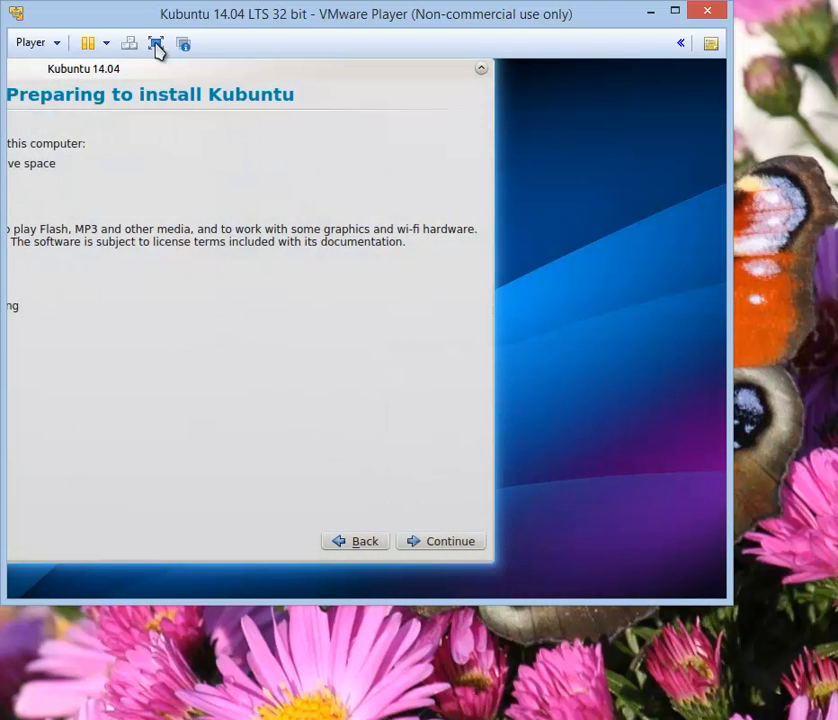
drag(178, 71, 394, 92)
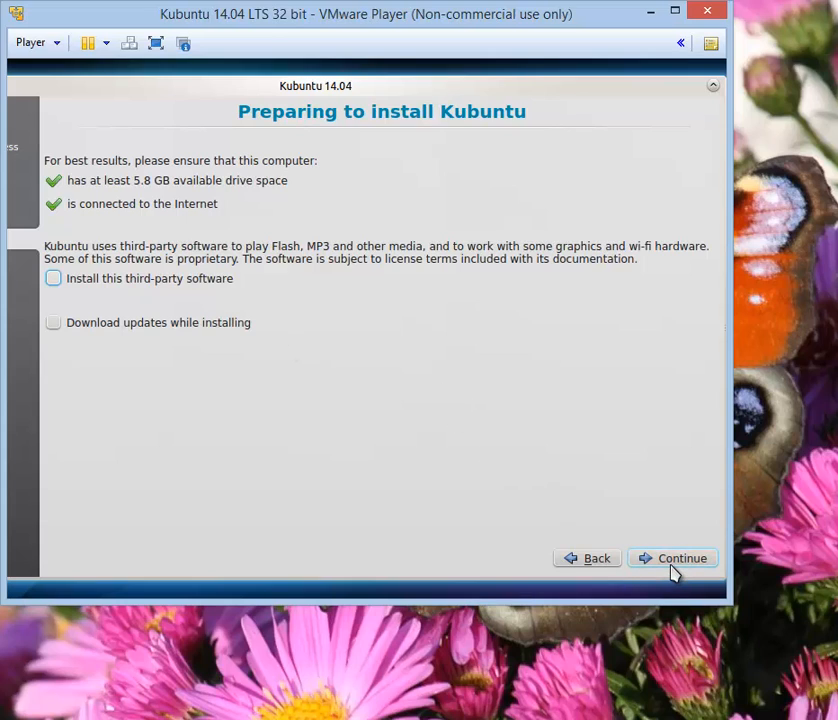
click(672, 562)
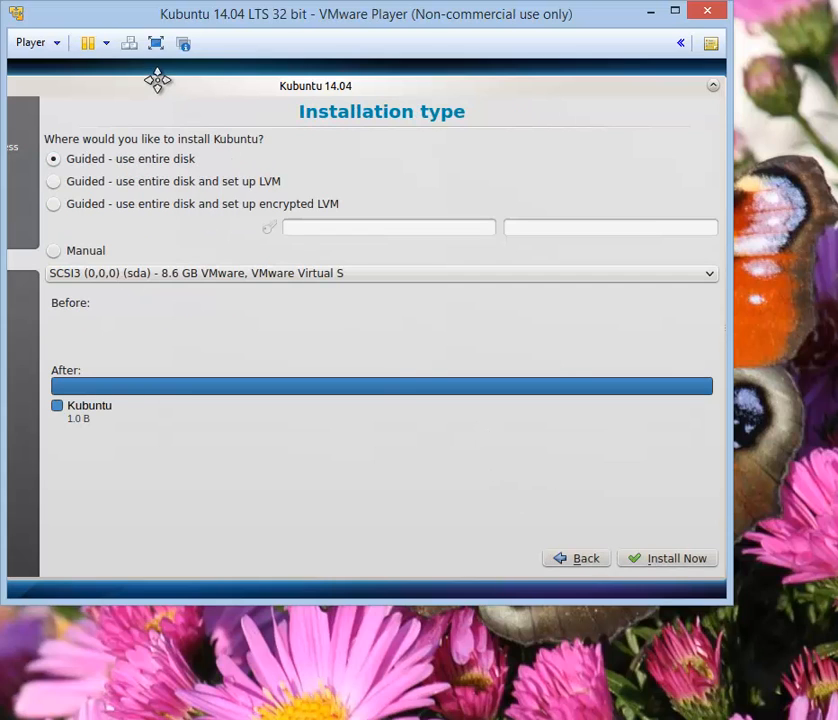
Reposition the installer window and choose Install Now with Guided - use entire disk
drag(157, 80, 265, 79)
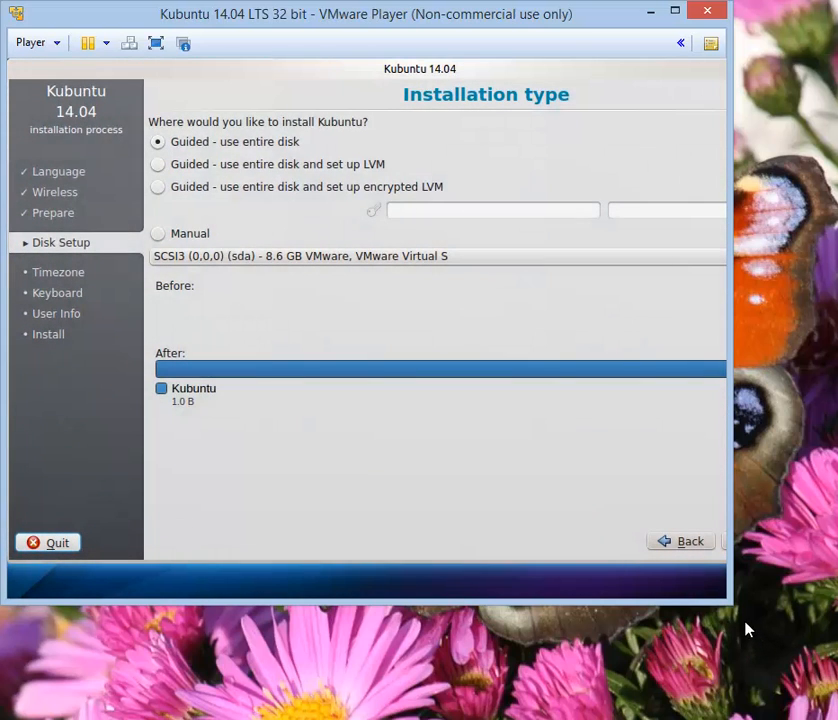
drag(731, 602, 835, 714)
drag(449, 71, 373, 77)
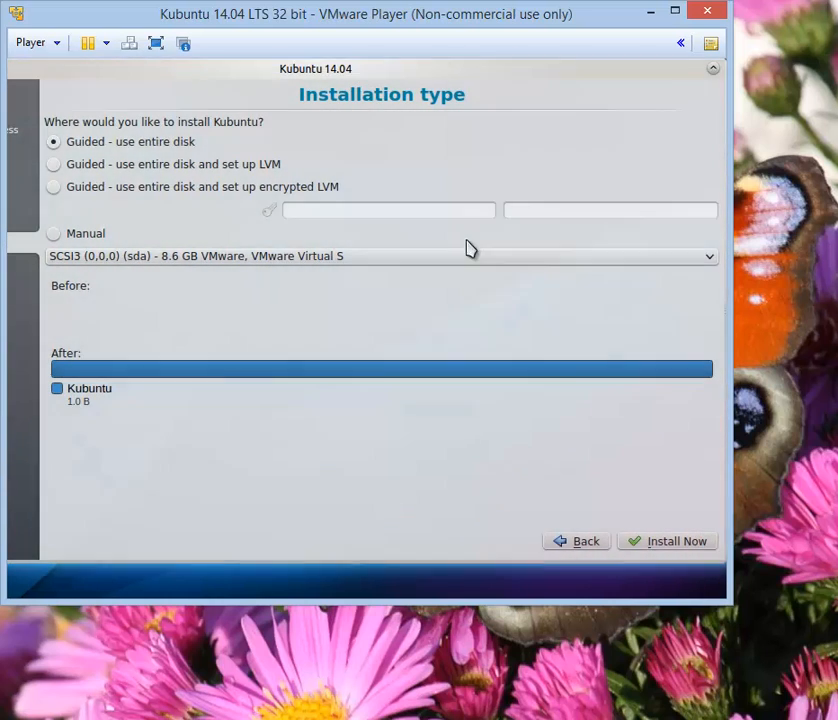
click(652, 541)
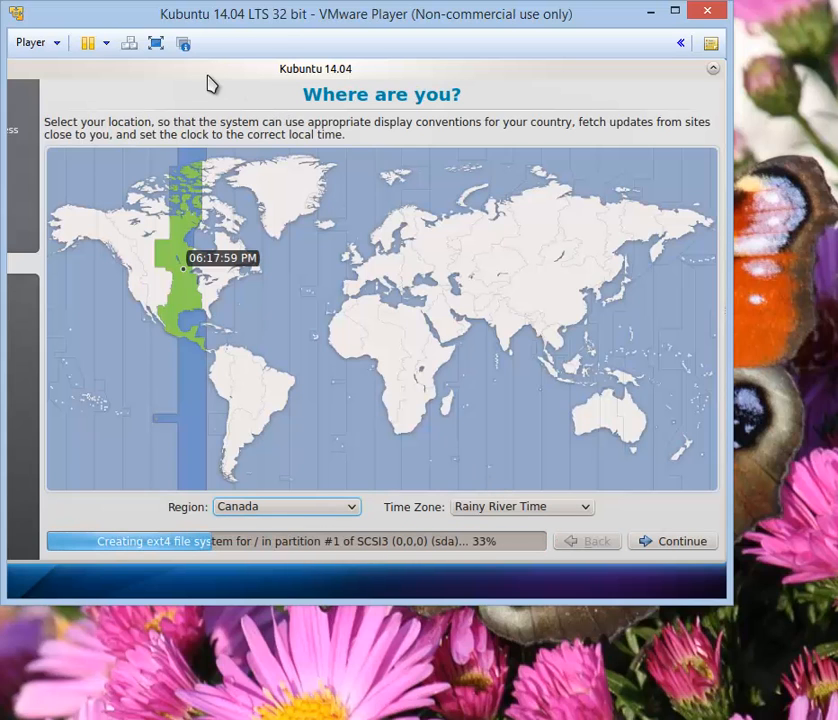
Choose Toronto Time as the Canada time zone and continue to keyboard layout
drag(193, 73, 245, 66)
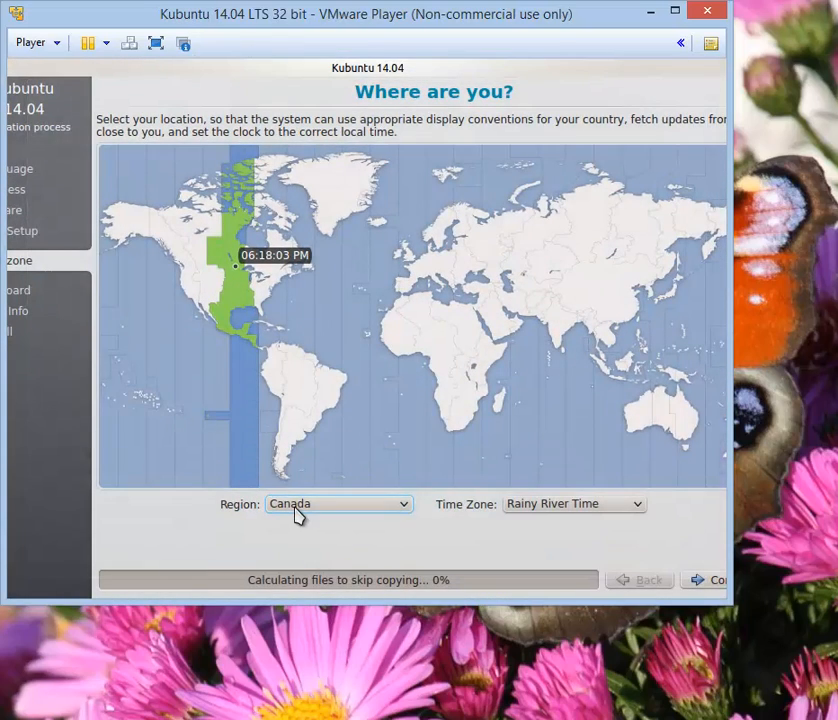
click(623, 506)
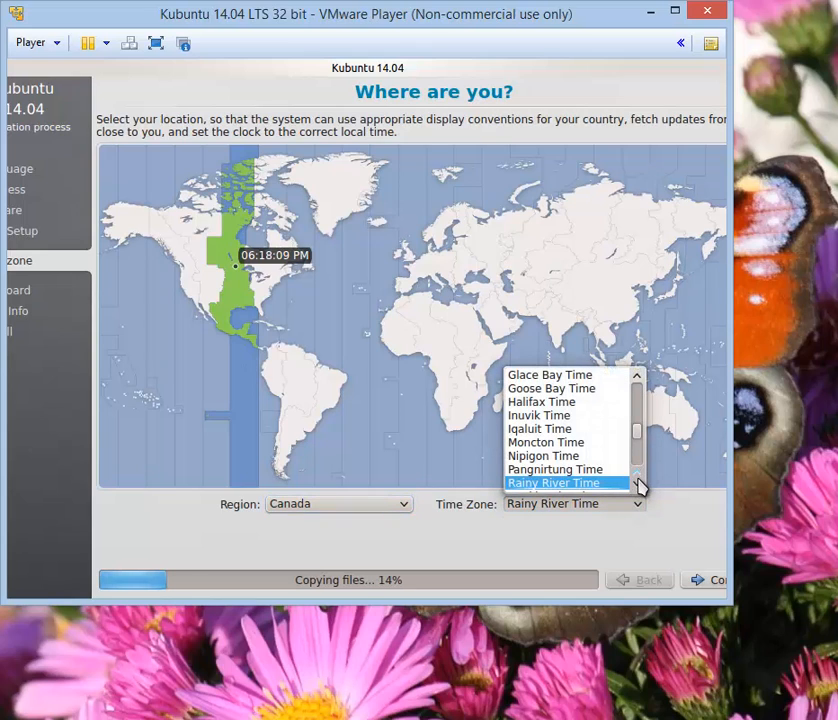
scroll(640, 487, down, 3)
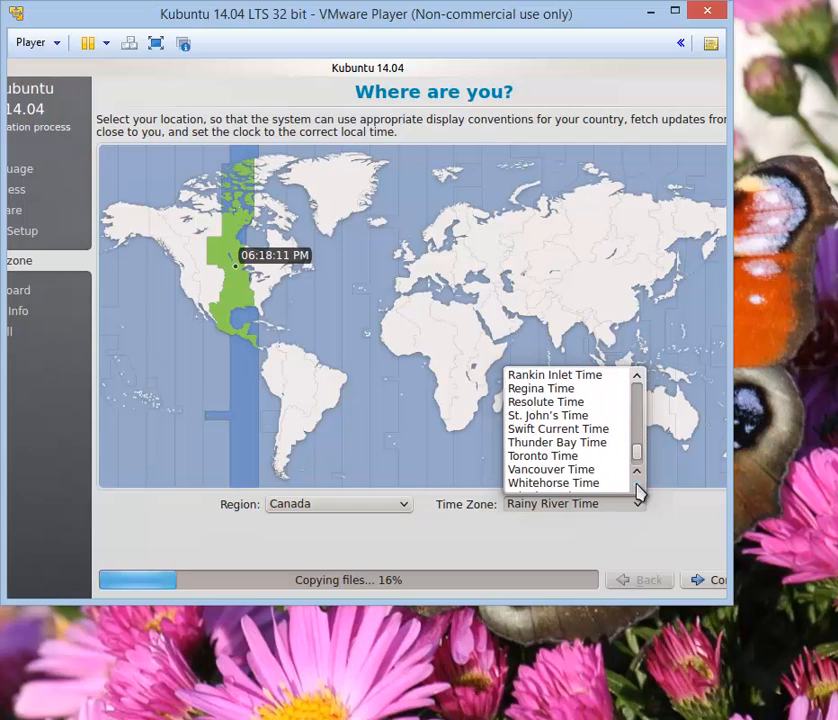
click(570, 457)
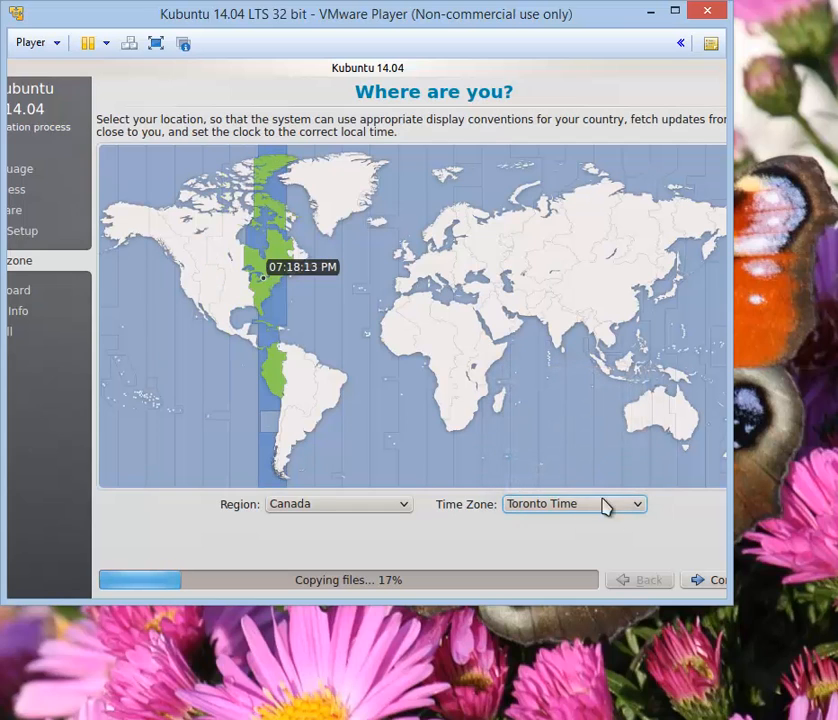
click(710, 580)
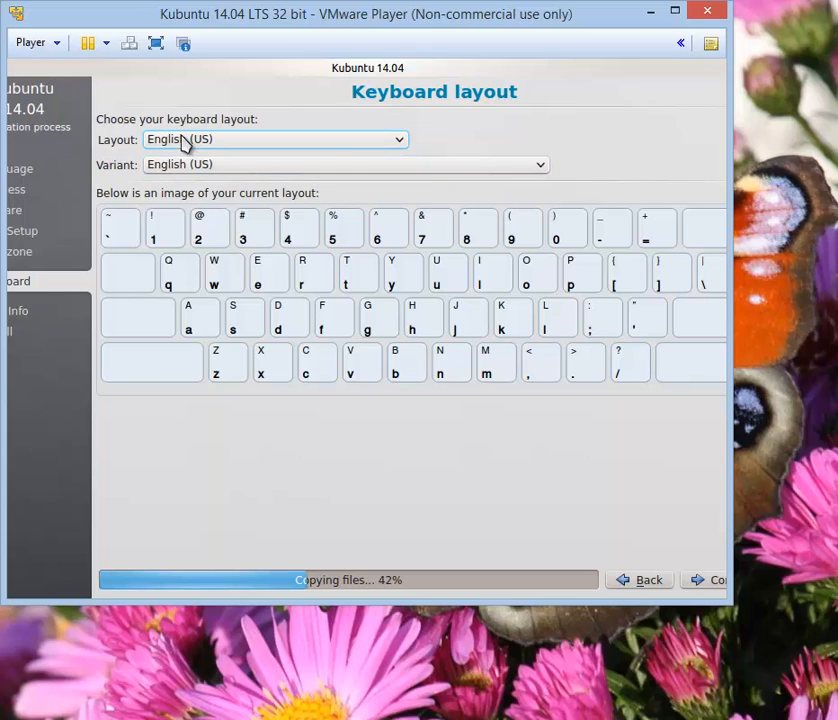
Keep the English (US) keyboard layout and variant and continue
click(692, 580)
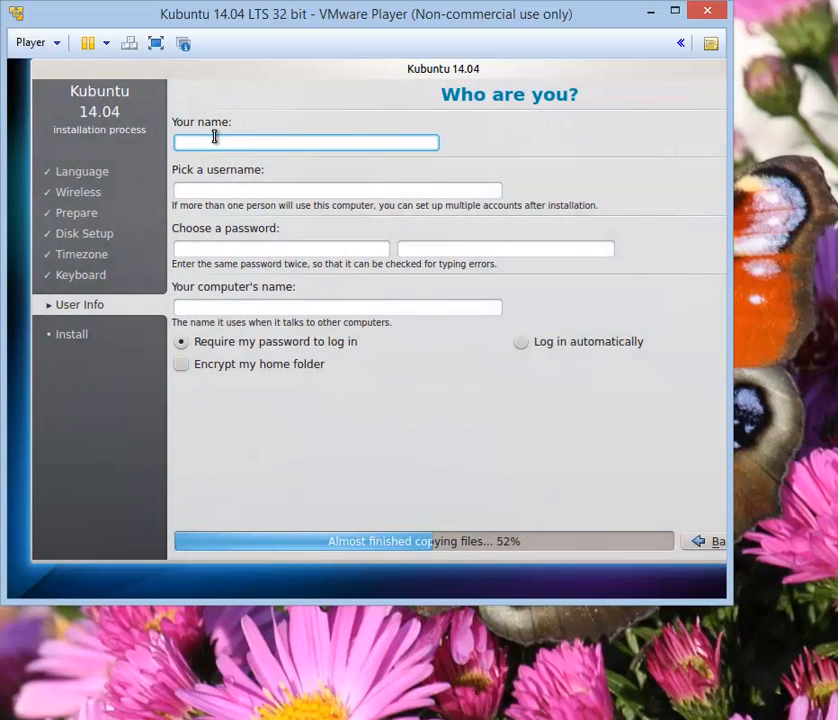
Enter the user's full name and replace the suggested username with a chosen one
text(Nikolai Ivanov)
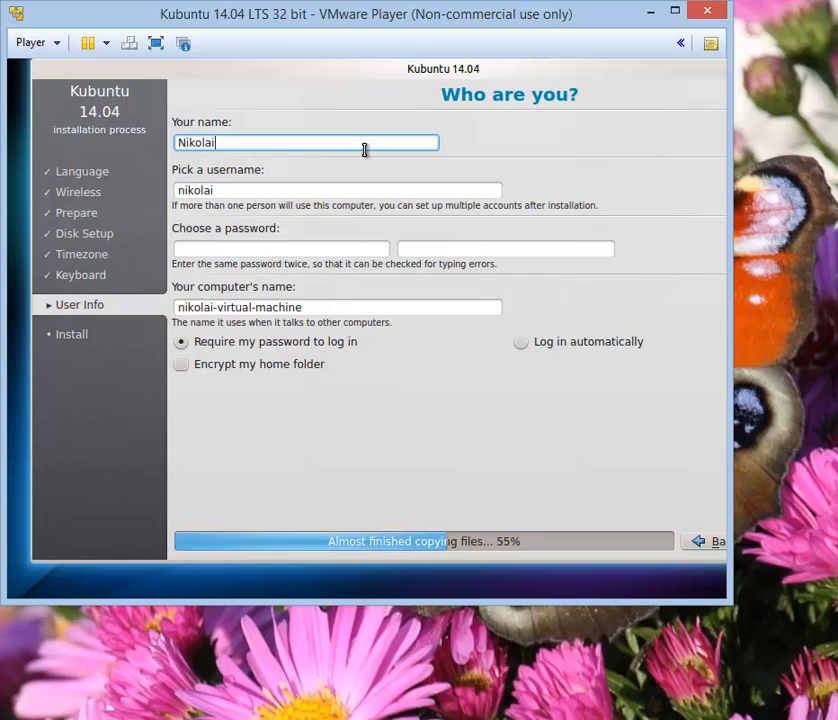
double_click(239, 188)
text(nivanov)
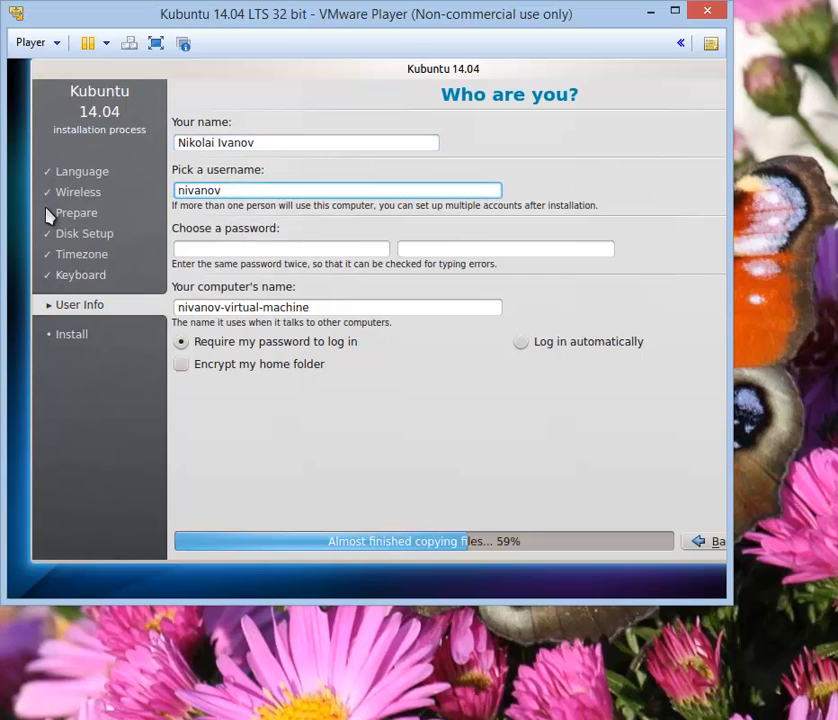
Enter the account password in both password fields, keeping the suggested computer name
key(Tab)
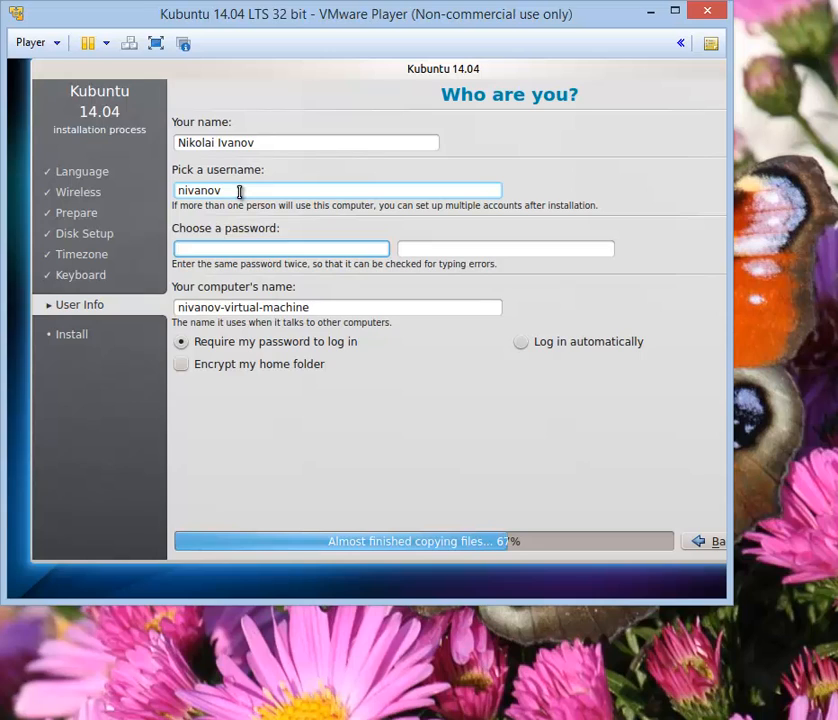
click(266, 247)
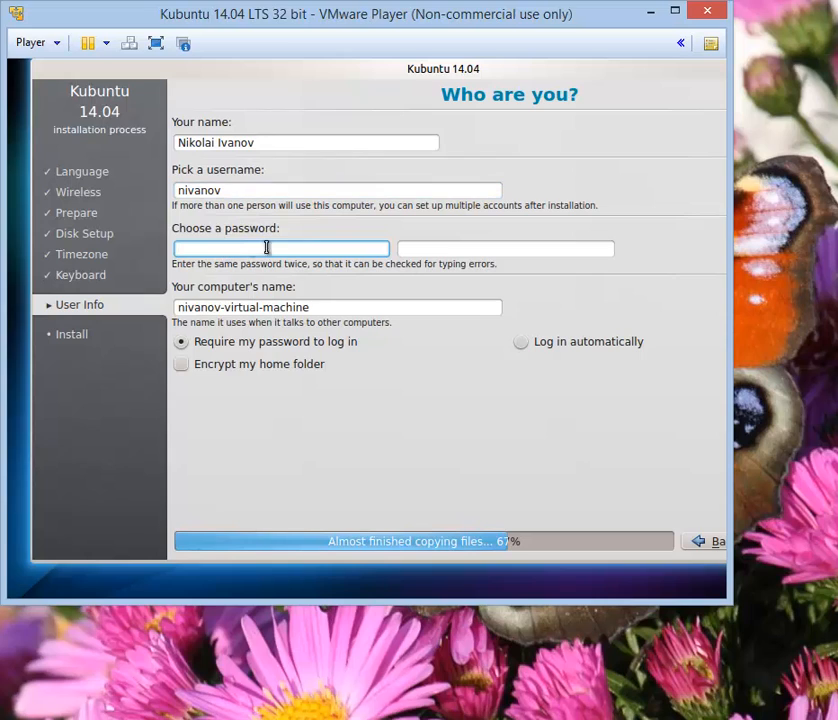
text(12345678)
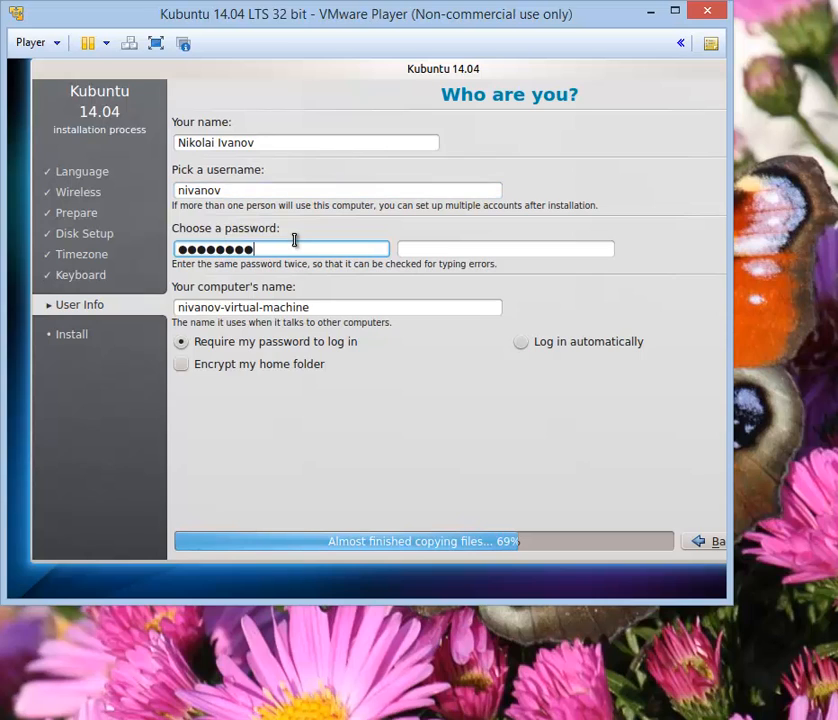
key(Tab)
text(12)
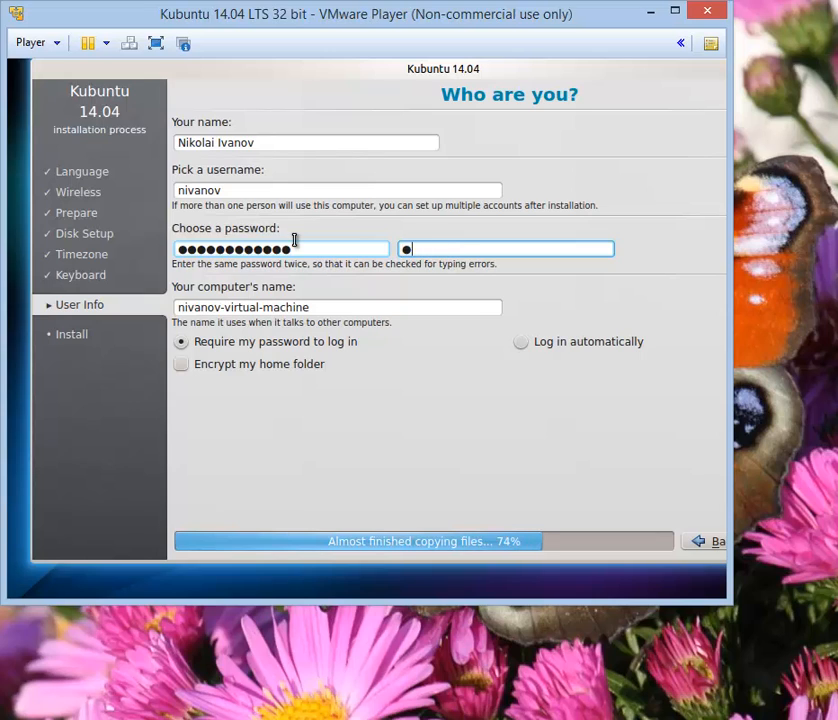
text(3456)
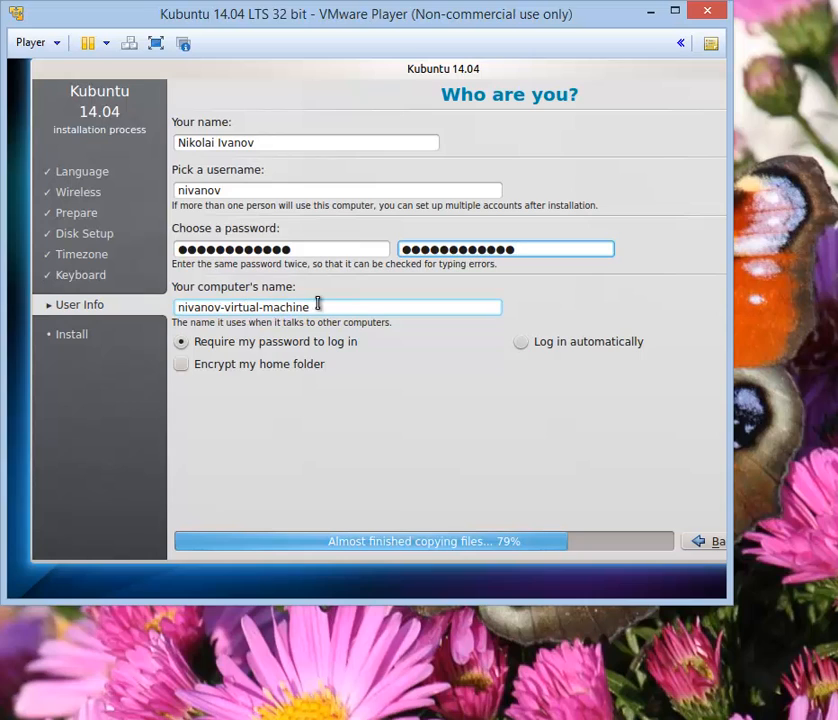
drag(320, 305, 165, 305)
click(228, 307)
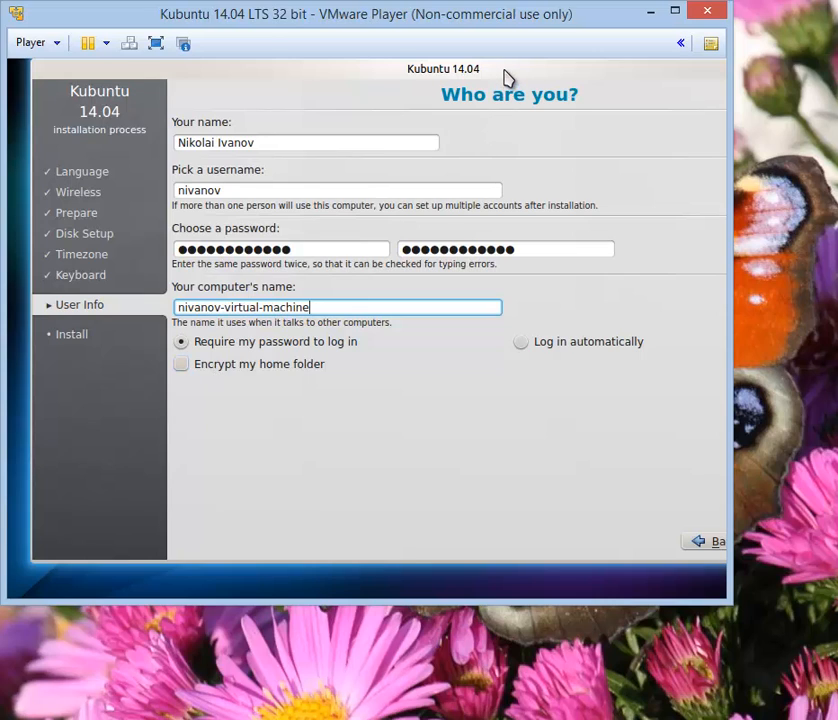
drag(506, 74, 400, 80)
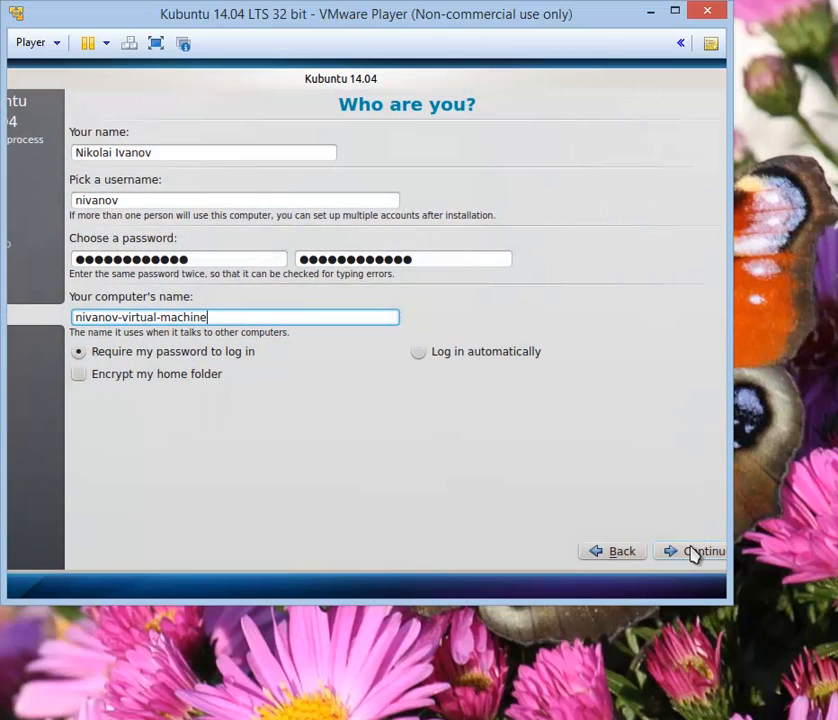
Submit the Who are you? details to begin installing Kubuntu with its slideshow
click(692, 550)
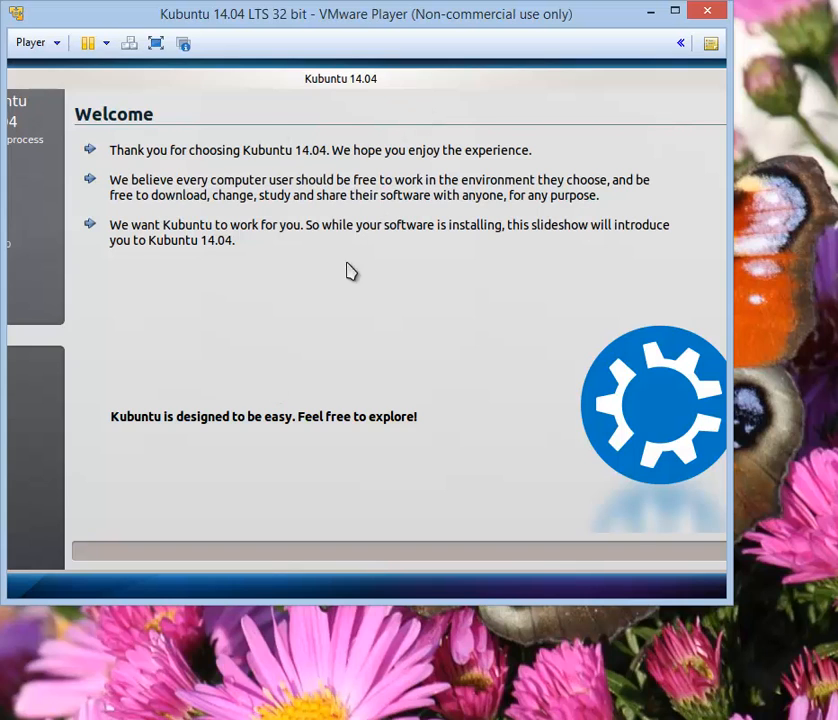
drag(372, 88, 346, 76)
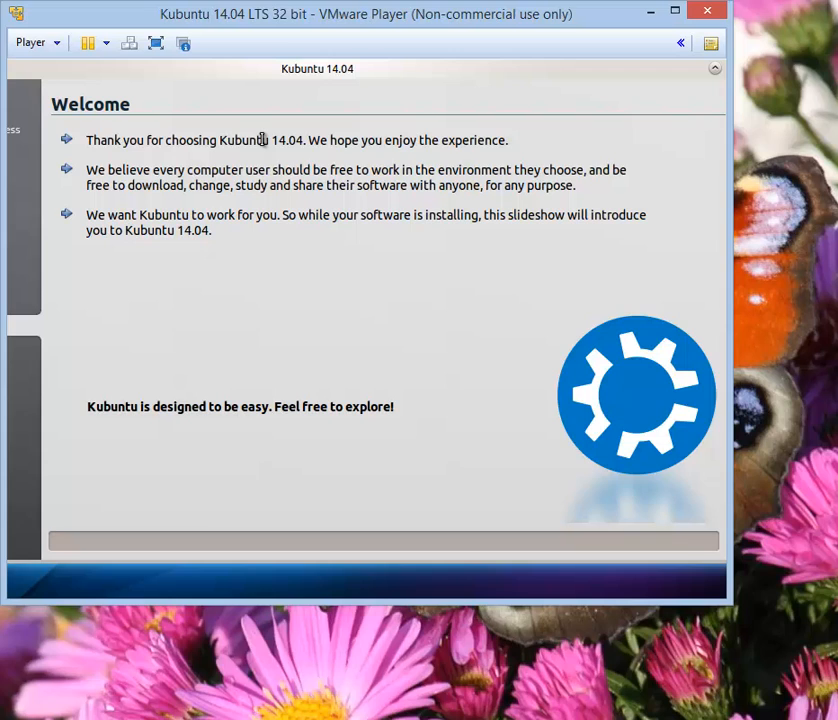